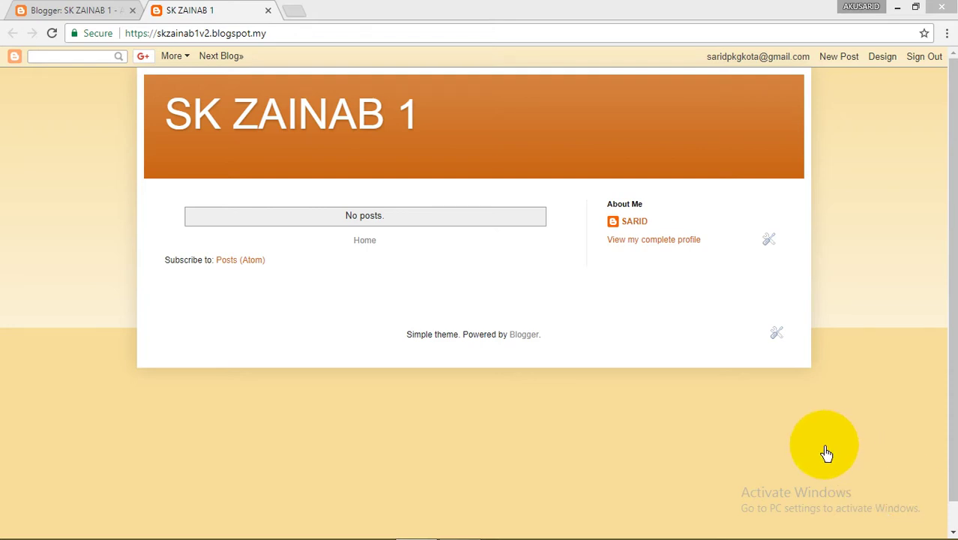
Return to the SK ZAINAB 1 All posts dashboard via the 'Blogger: SK ZAINAB 1' tab
click(77, 12)
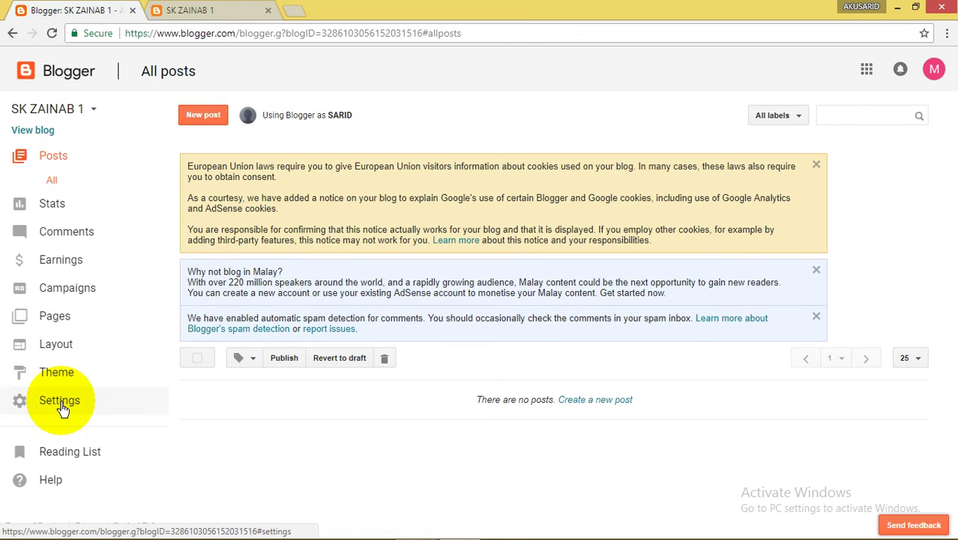
Open SK ZAINAB 1 settings and start '+ Add authors' under Permissions, with the invite box ready
click(60, 402)
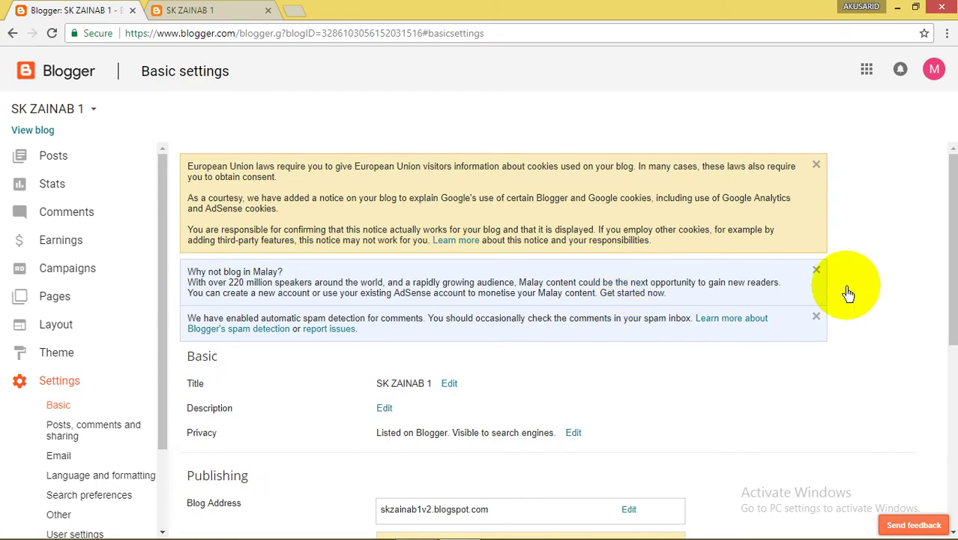
scroll(866, 357, down, 3)
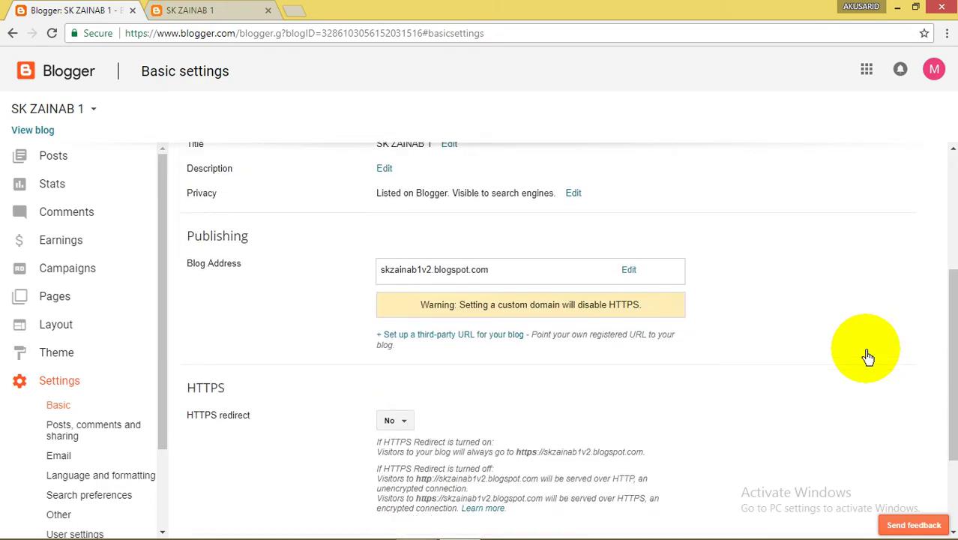
scroll(867, 357, down, 2)
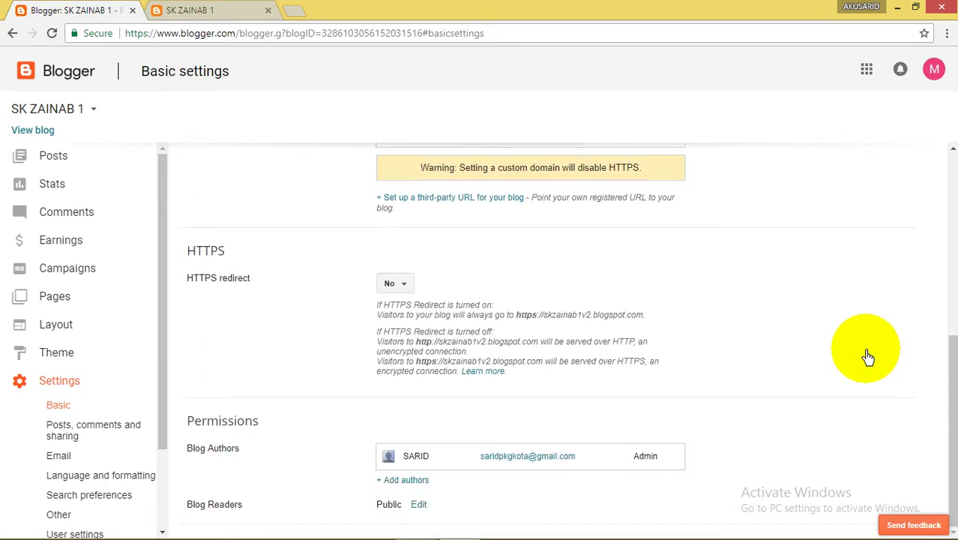
click(403, 481)
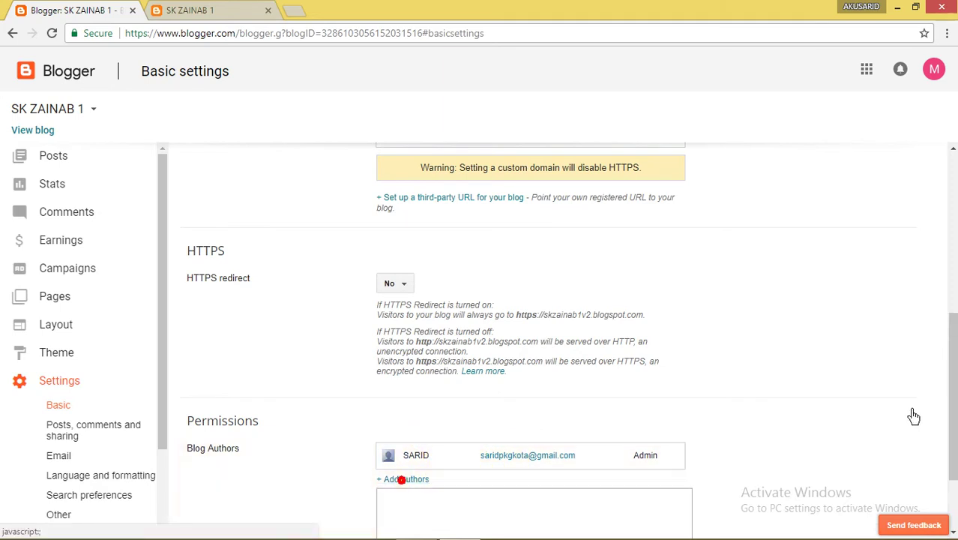
scroll(896, 439, down, 1)
click(401, 401)
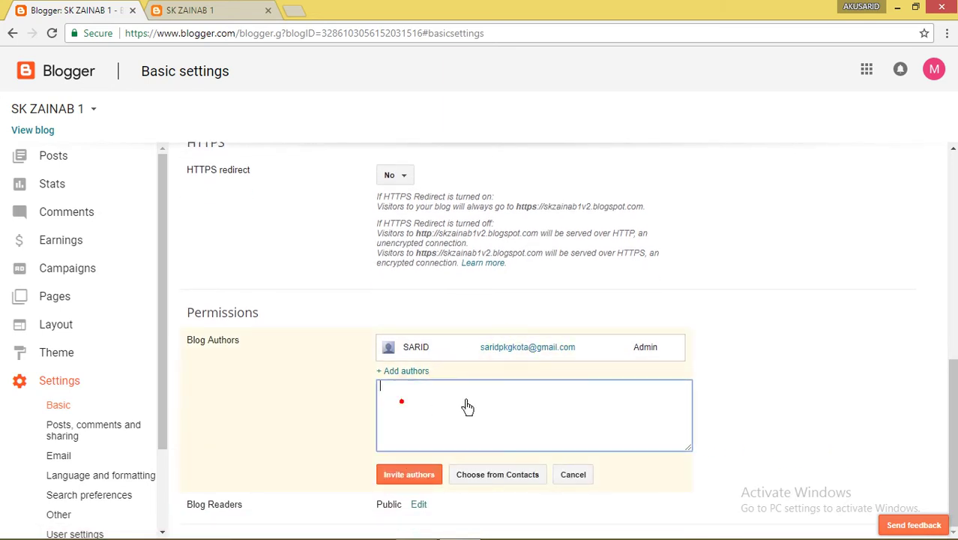
Enter the second account's e-mail address and send the author invitation
text(SA)
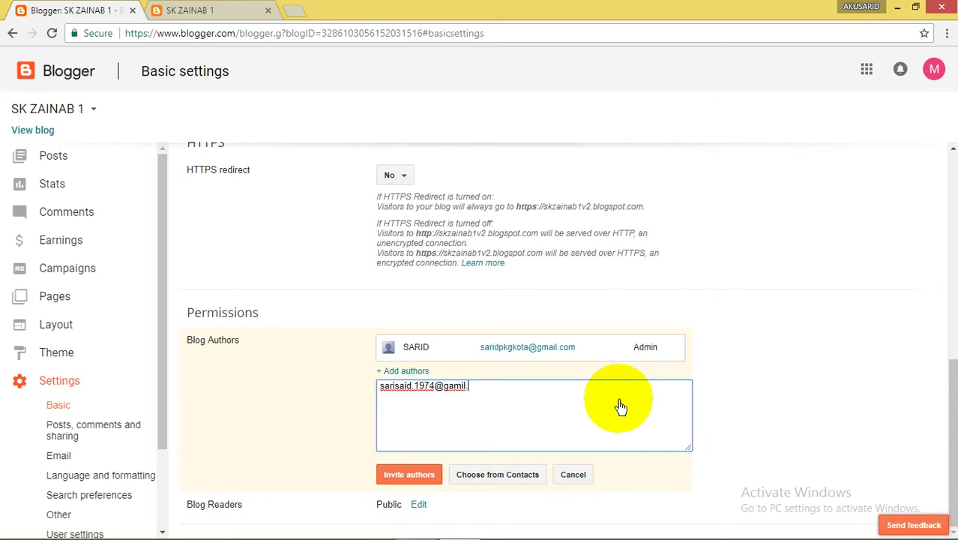
click(407, 477)
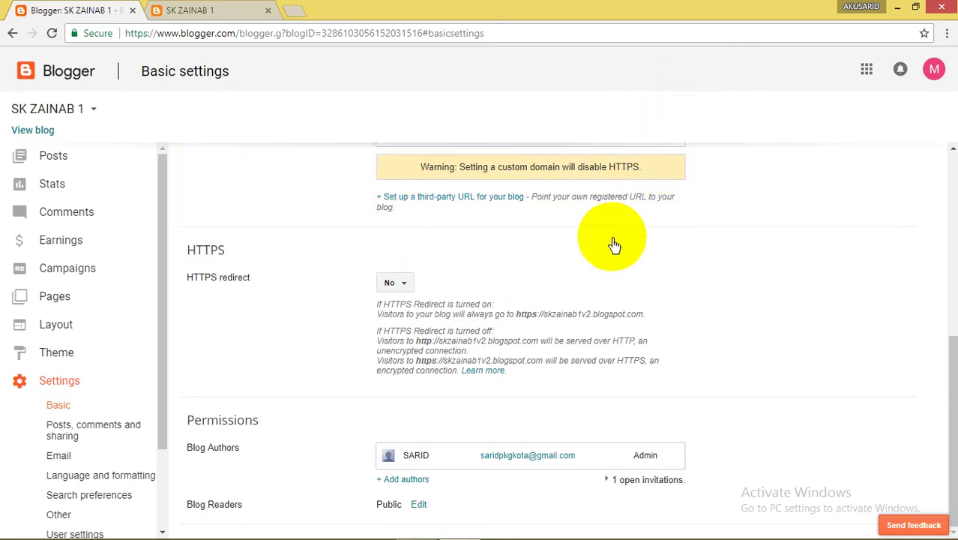
Sign in to the second Google account in a separate Person 1 Chrome window
click(860, 9)
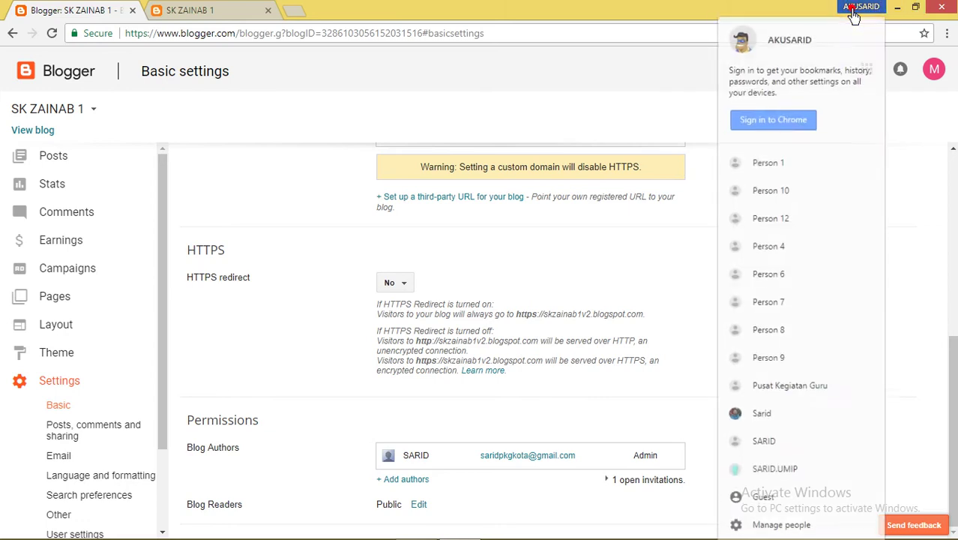
click(785, 178)
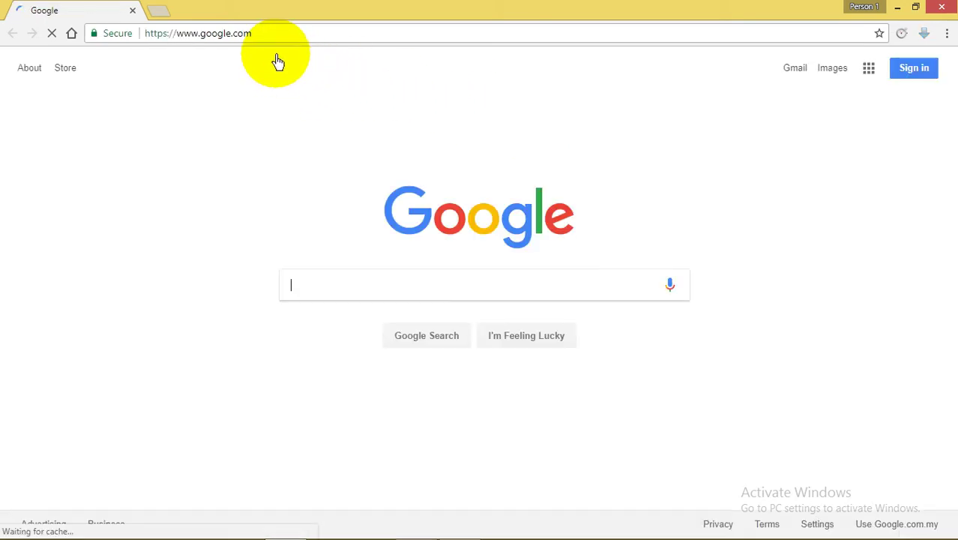
click(910, 78)
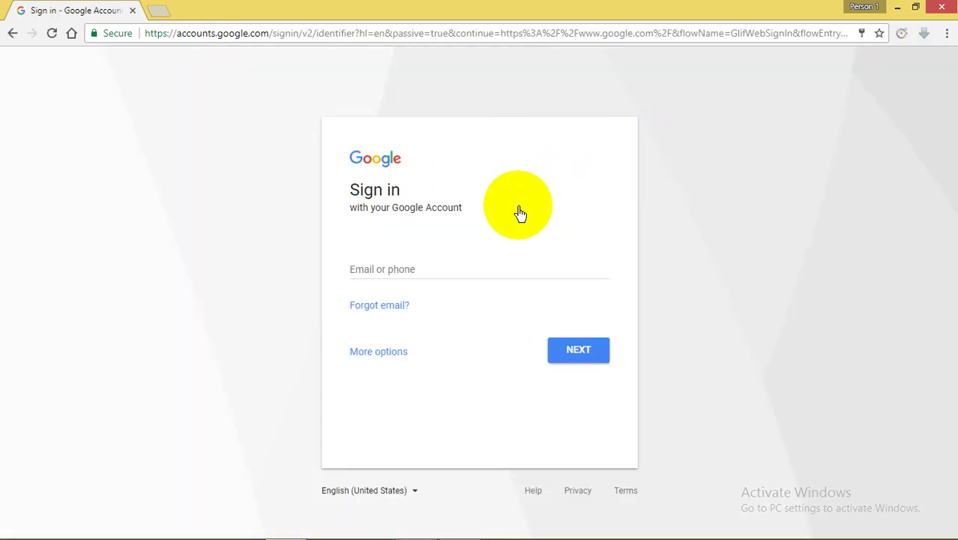
click(456, 282)
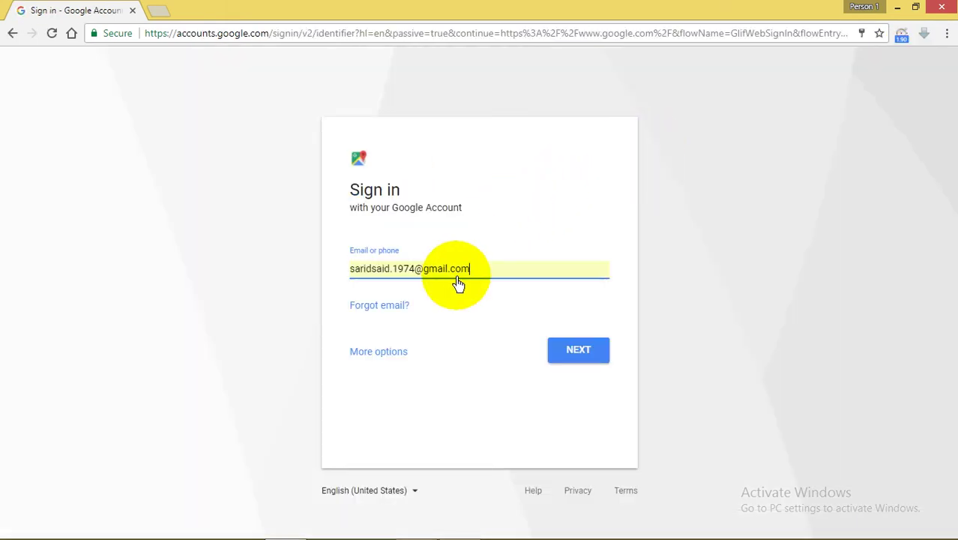
click(591, 350)
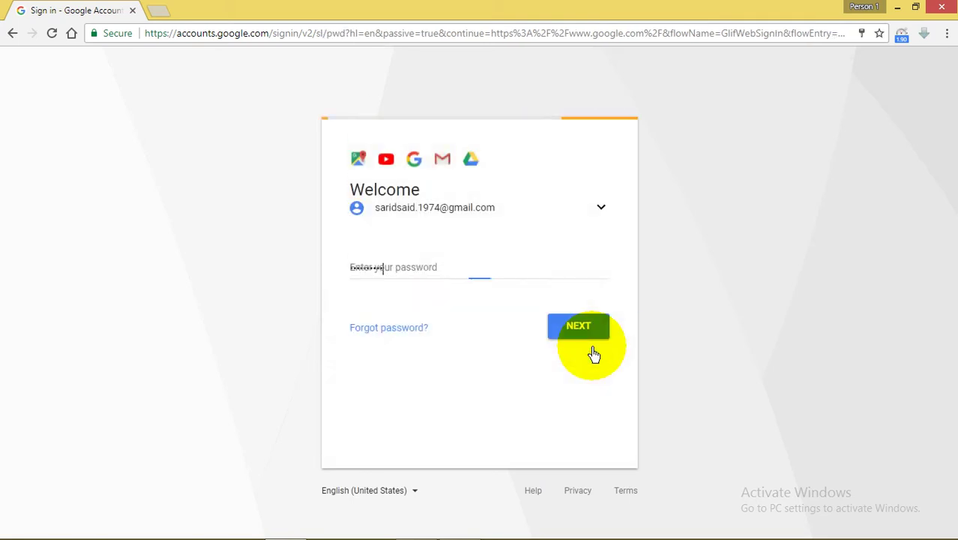
click(570, 327)
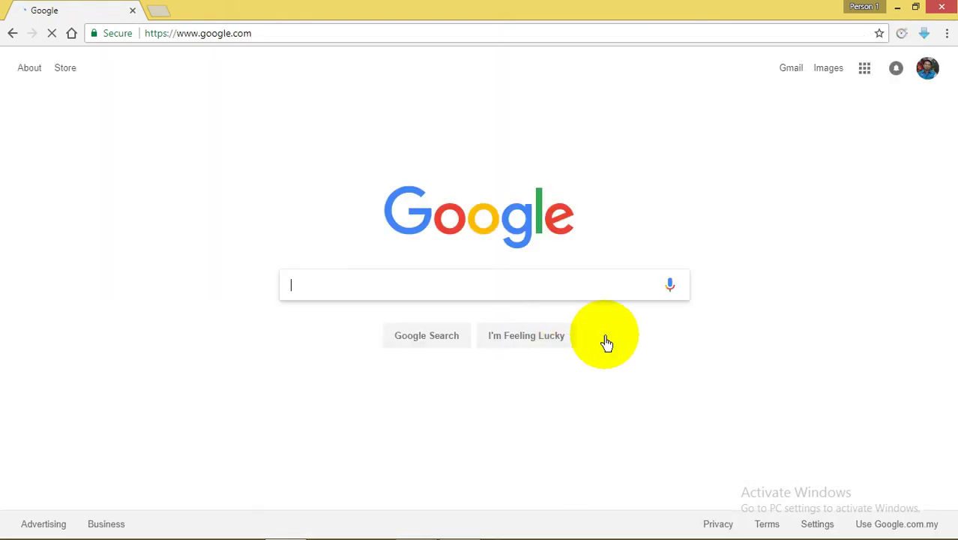
Open Gmail for the second account and check its Spam folder
click(787, 69)
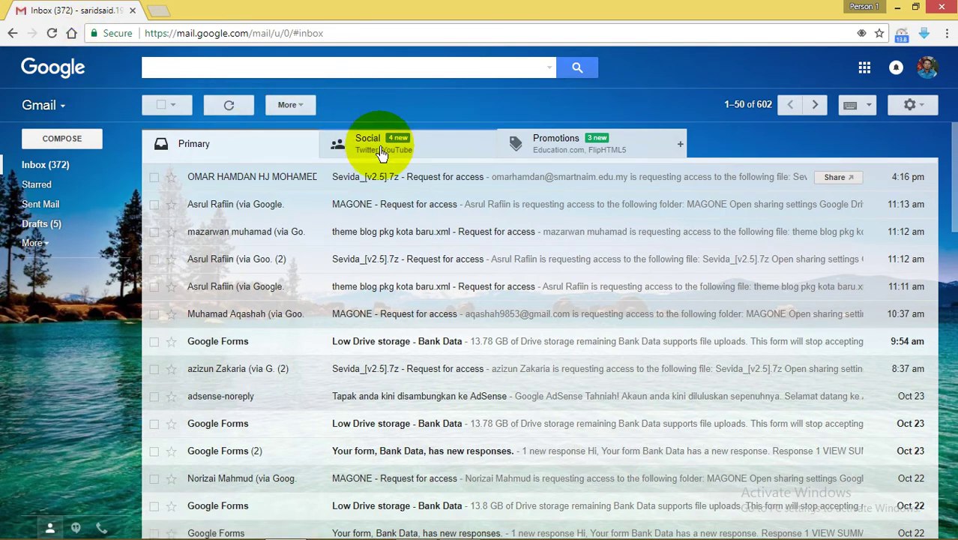
click(64, 164)
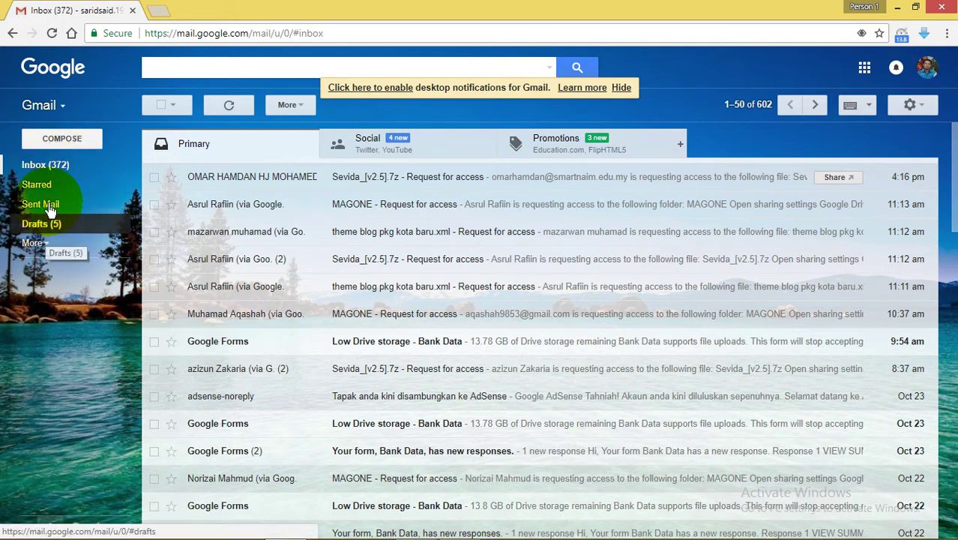
click(32, 243)
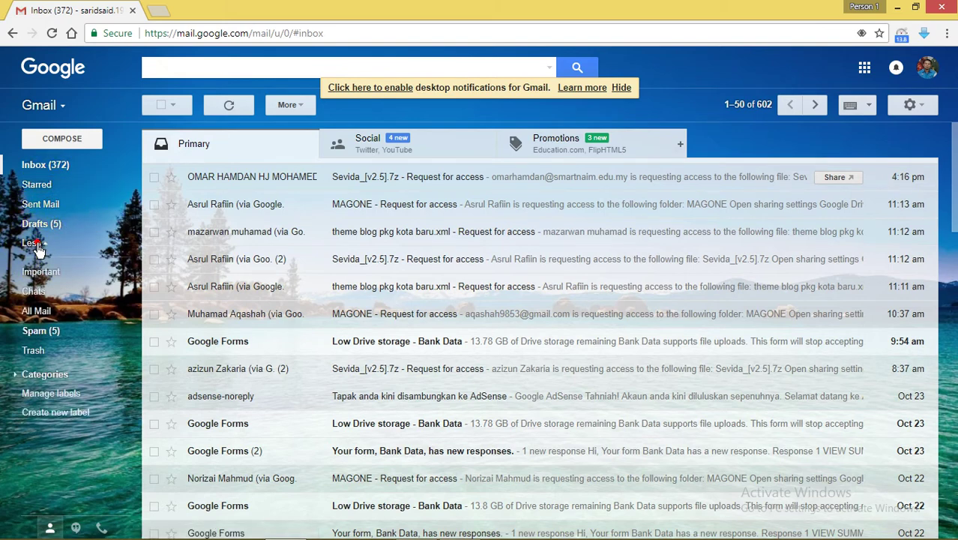
click(41, 332)
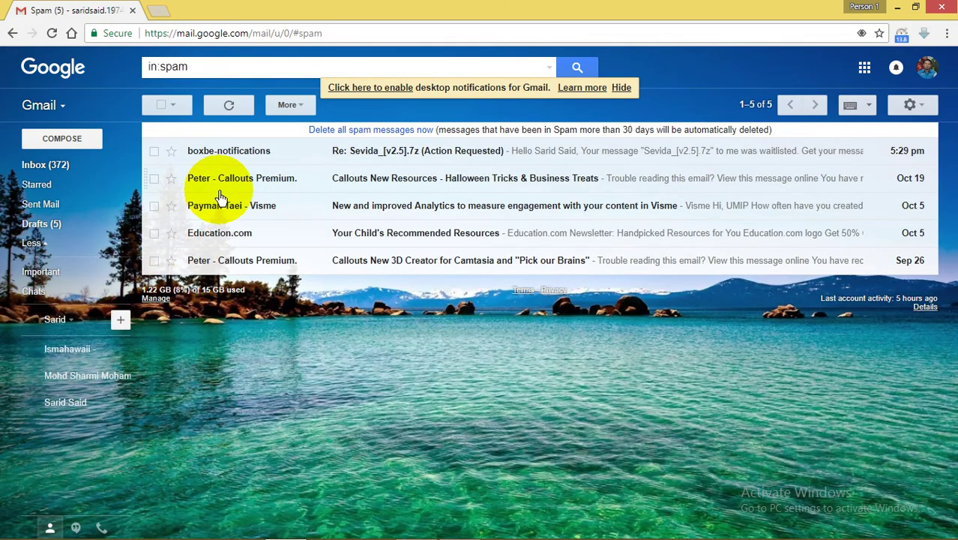
mouse_move(64, 198)
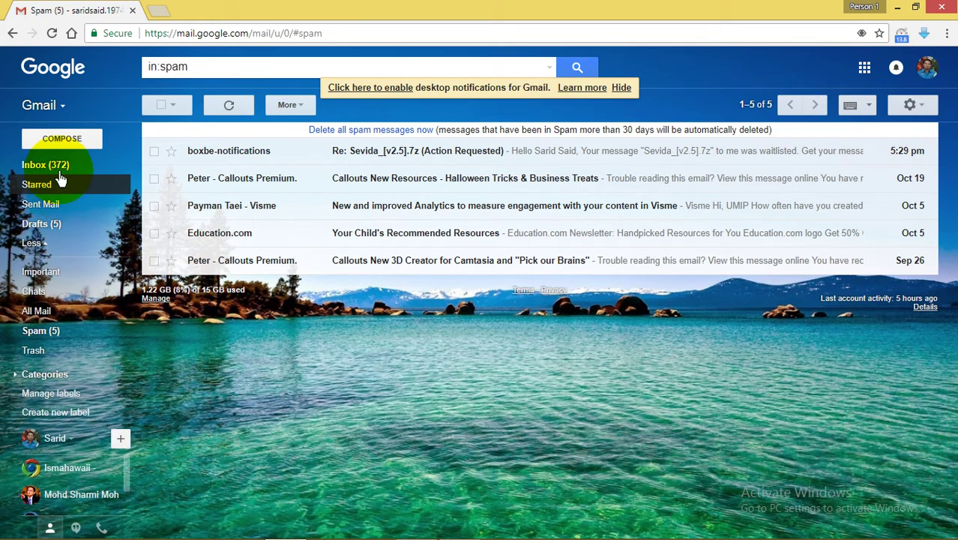
Return to the inbox and browse its category tabs, ending on the Social mail
click(59, 172)
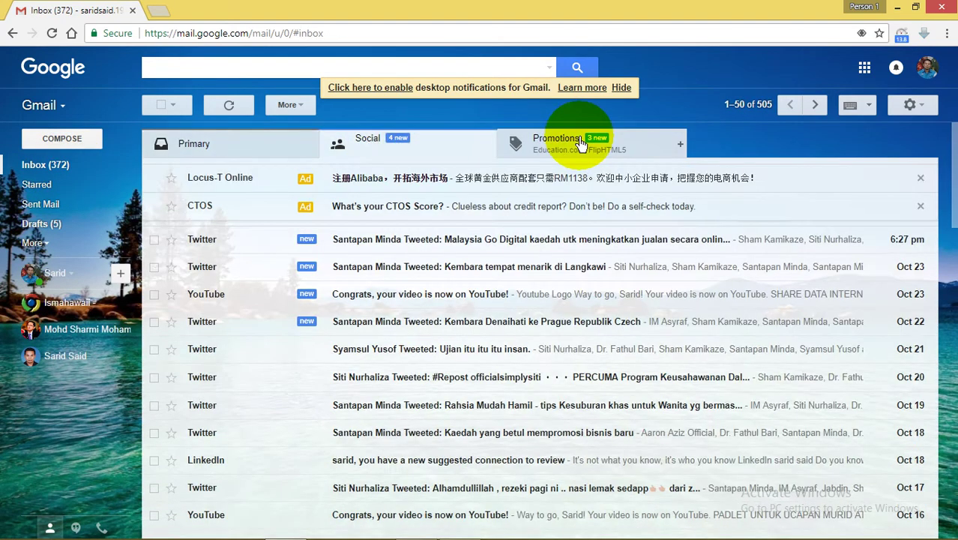
click(579, 138)
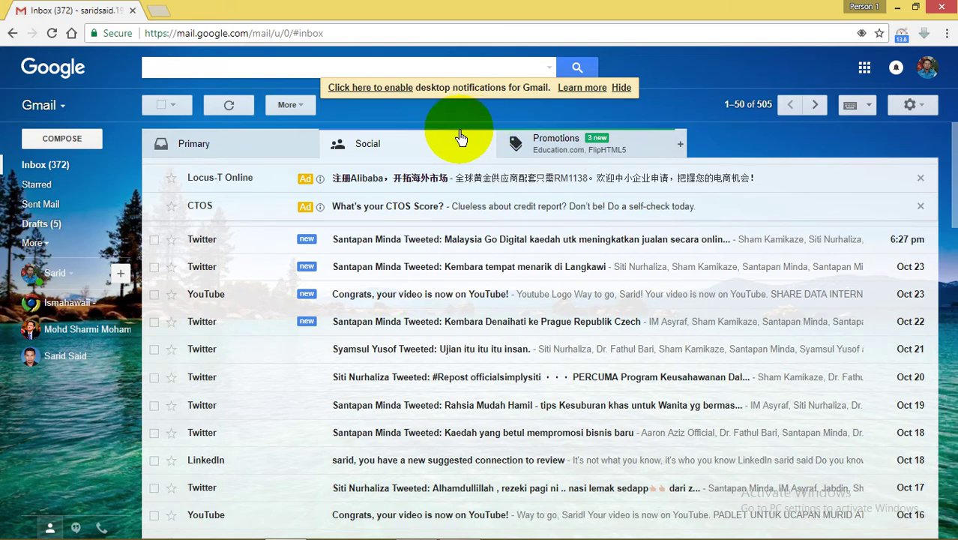
click(427, 134)
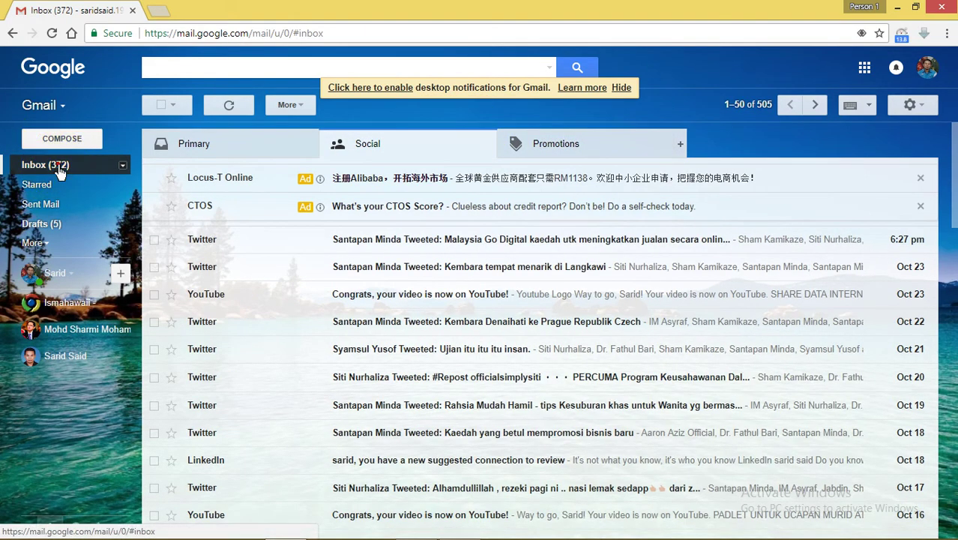
Go back to the Primary inbox and reload Gmail to check for new mail
click(60, 171)
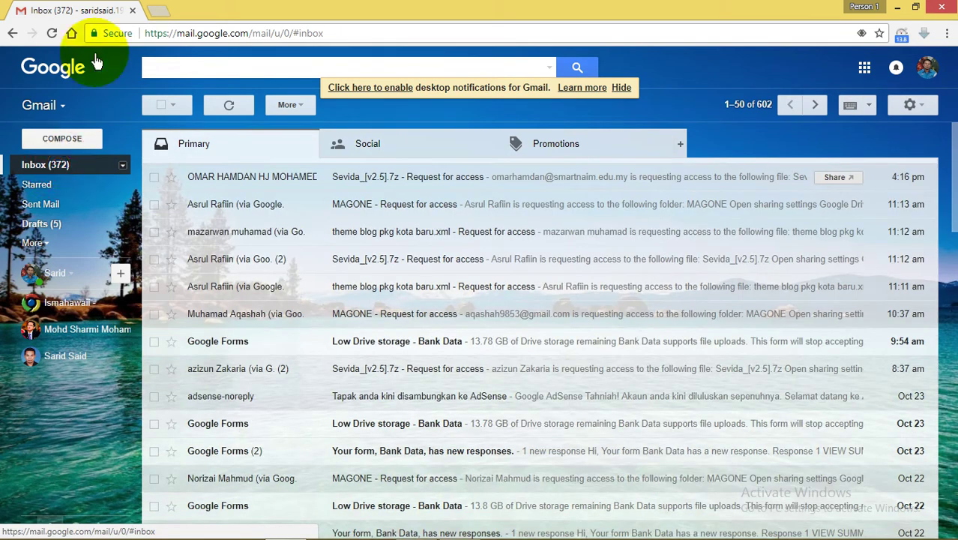
click(50, 39)
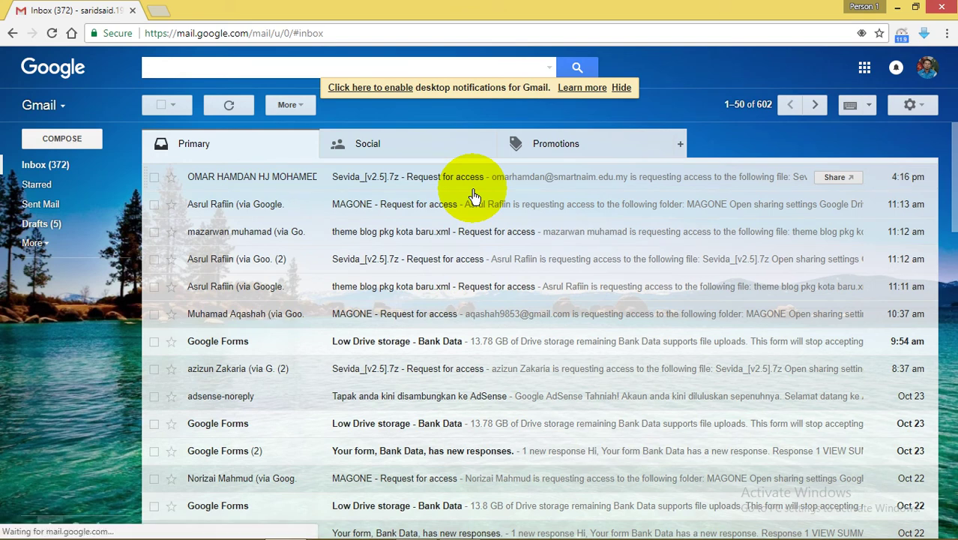
click(46, 171)
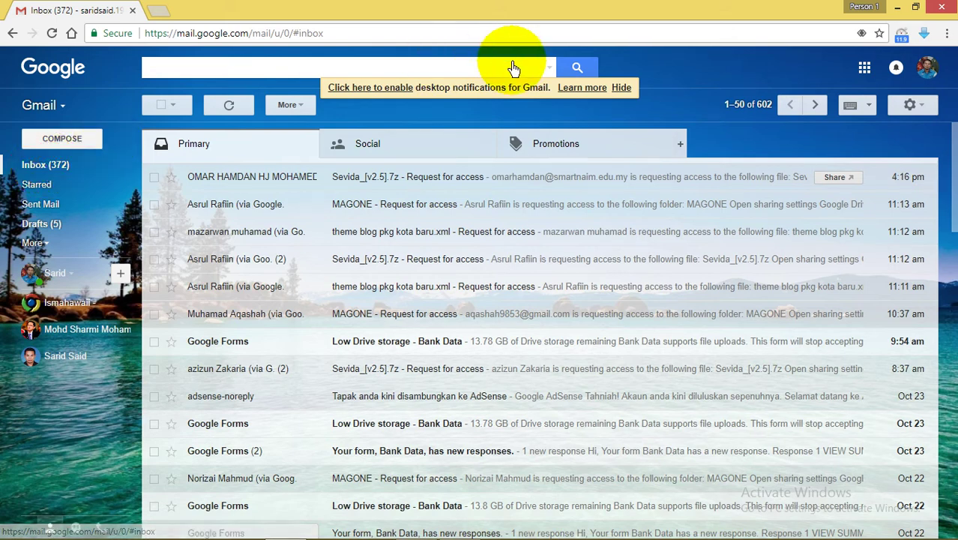
Enable Gmail desktop notifications, reload the inbox, then bring back the Blogger settings window
click(370, 93)
click(266, 101)
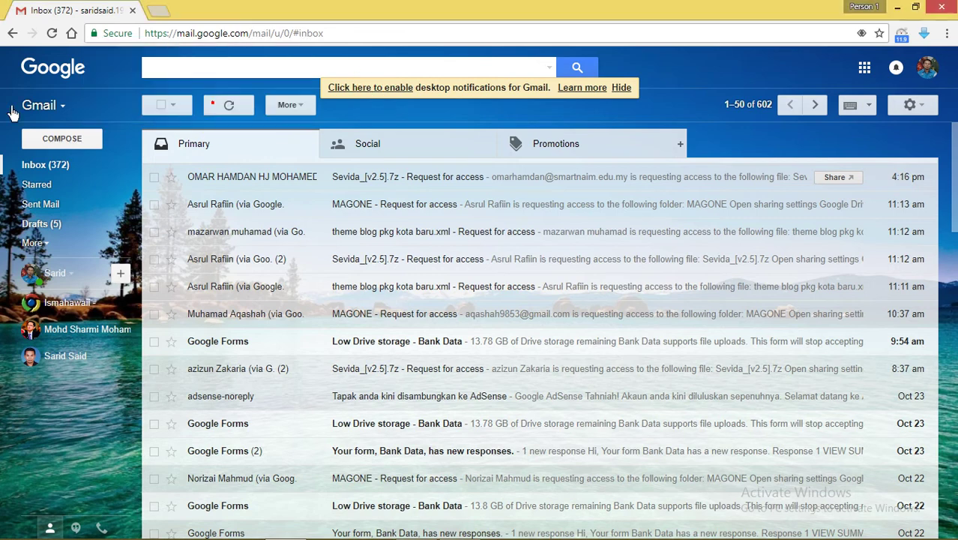
click(52, 33)
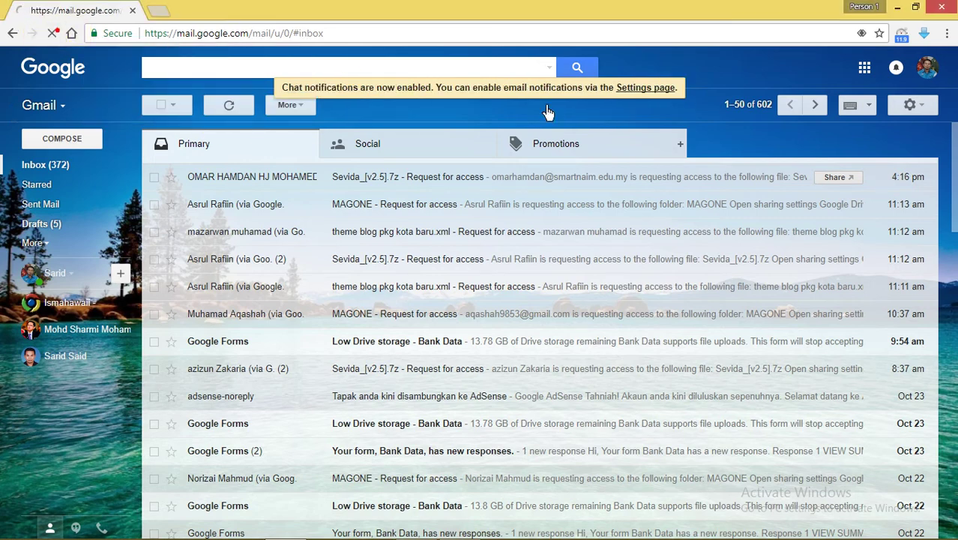
click(548, 111)
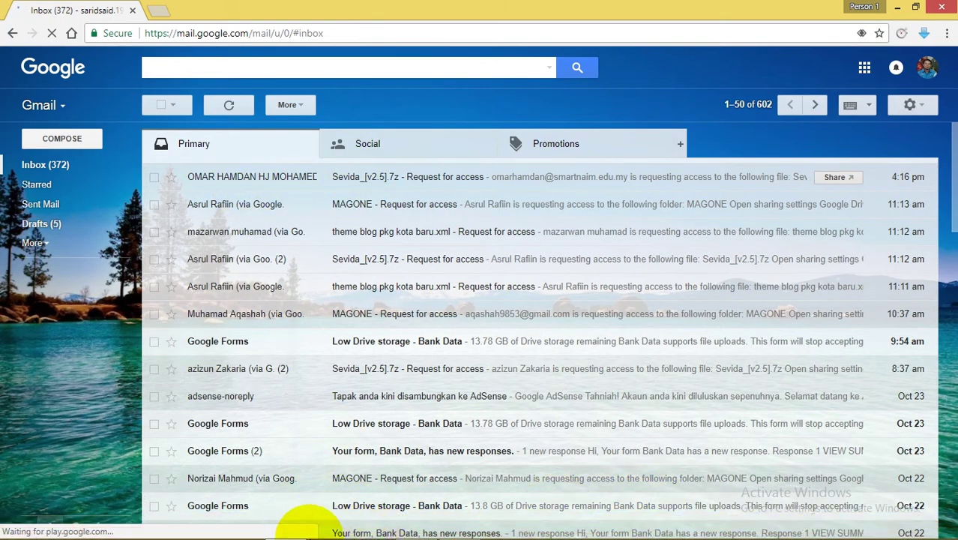
click(290, 529)
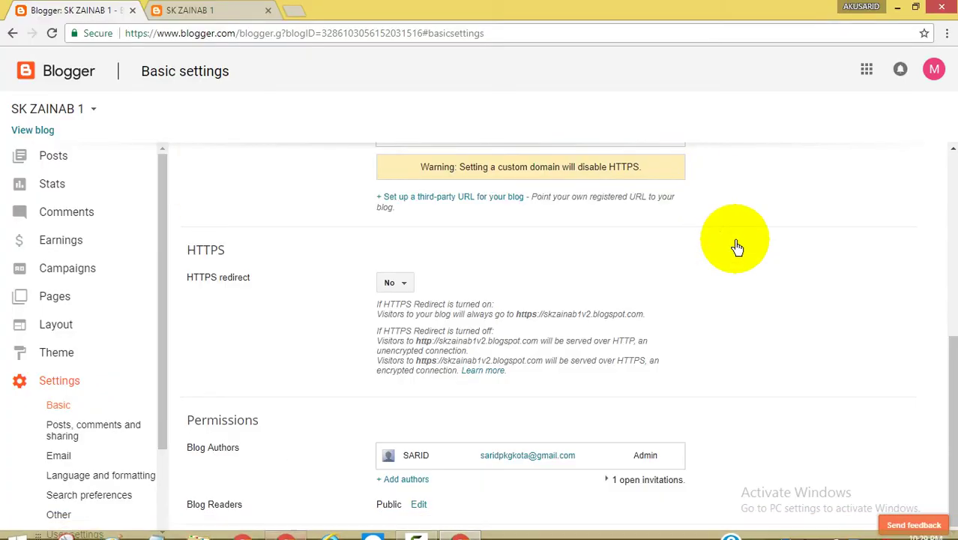
Send another author invitation to the second account's e-mail address, then return to Gmail
click(398, 480)
click(424, 402)
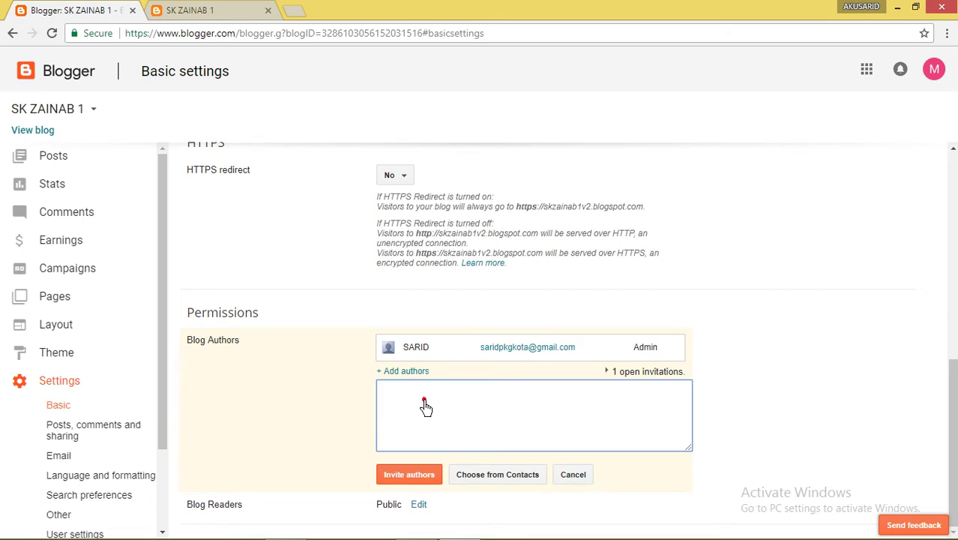
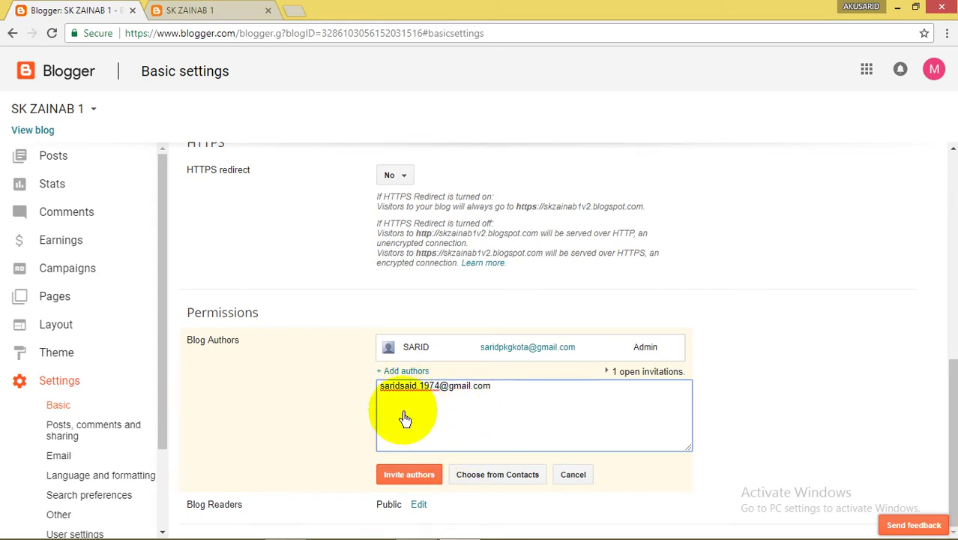
click(409, 475)
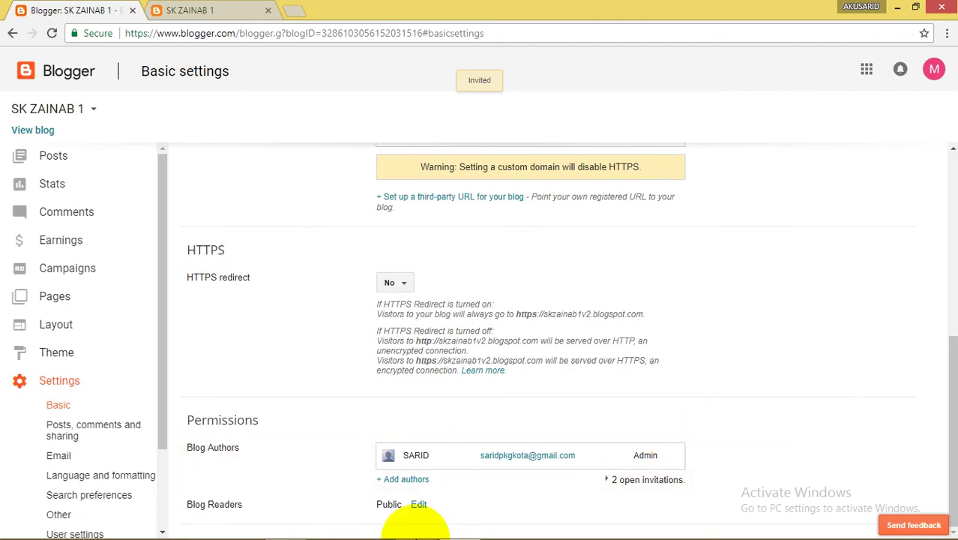
mouse_move(353, 525)
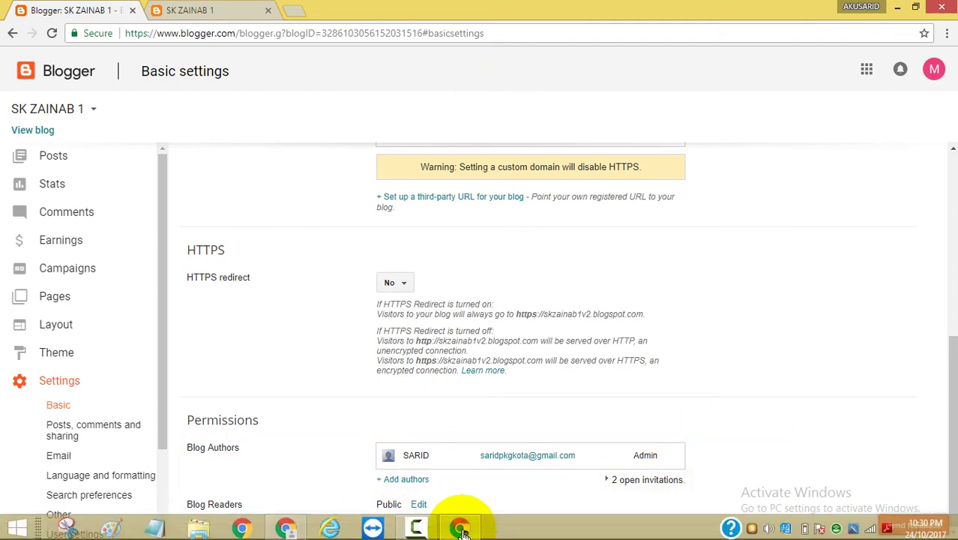
click(461, 523)
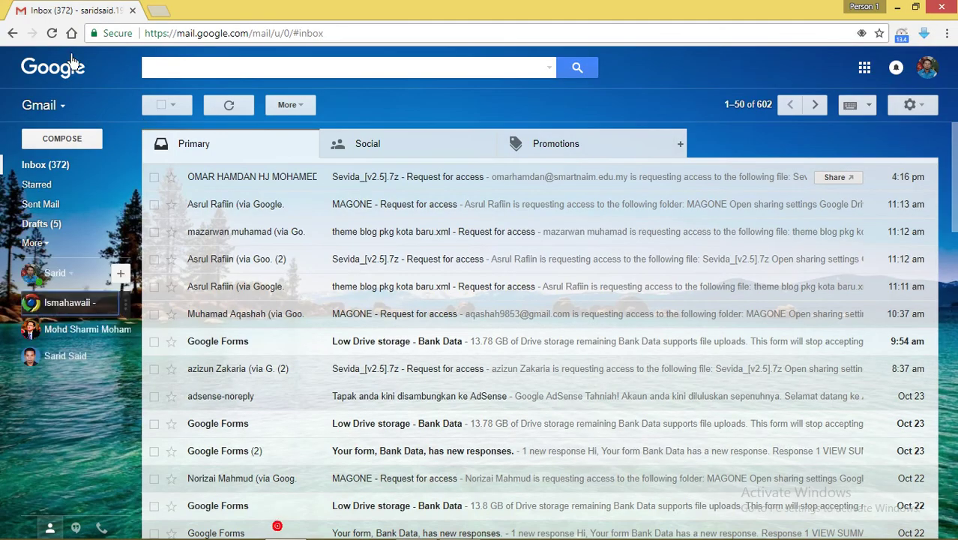
Reload the inbox, open the SK ZAINAB 1 invitation email and accept the invitation
click(51, 34)
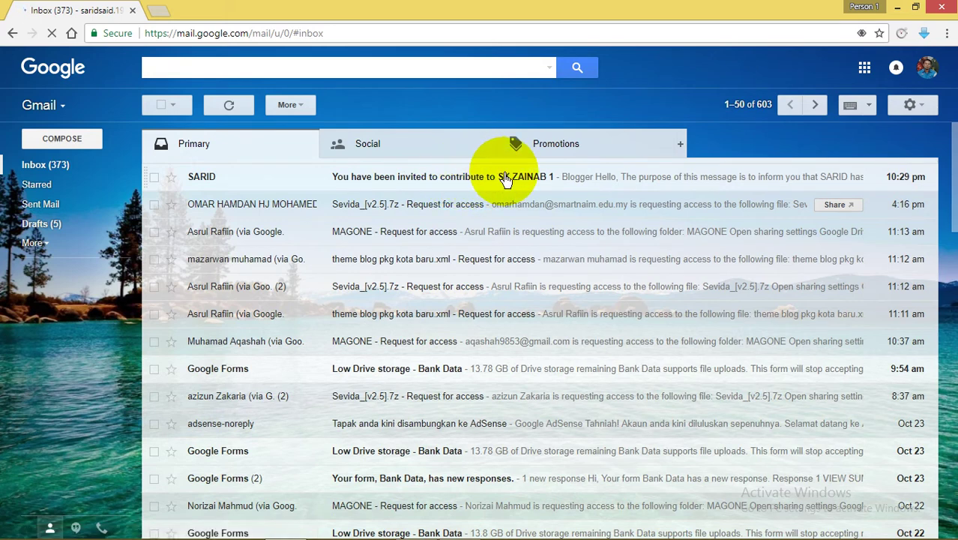
click(466, 180)
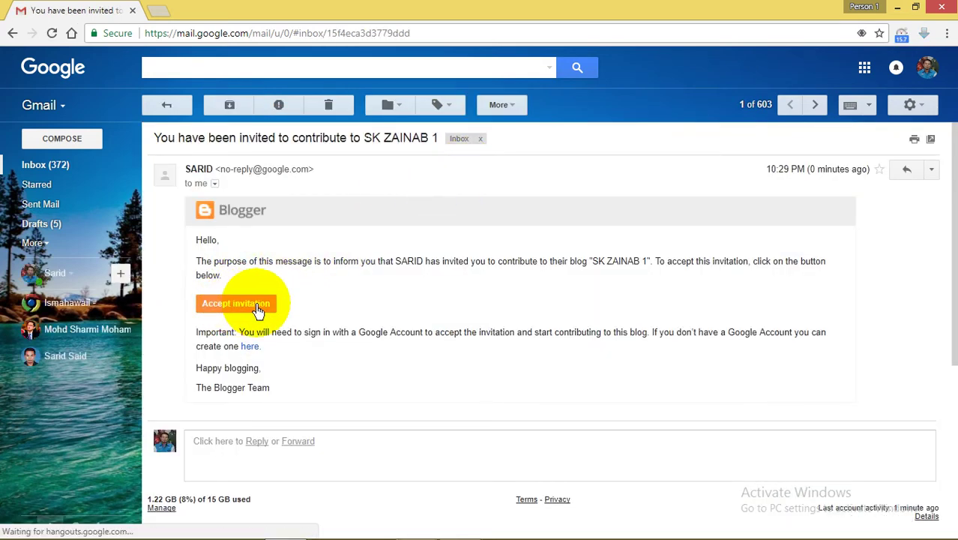
click(244, 308)
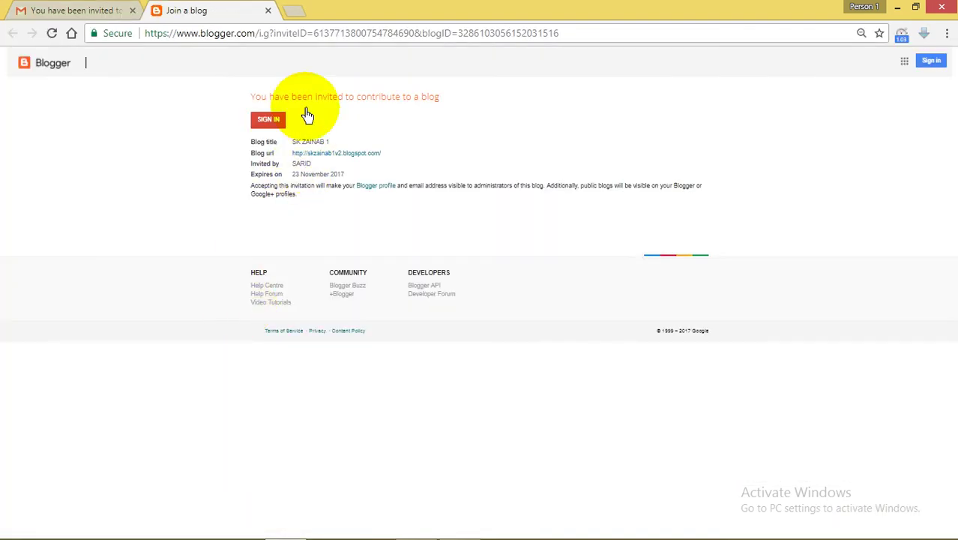
Sign in from the Join a blog page to join SK ZAINAB 1 as the second account
click(264, 125)
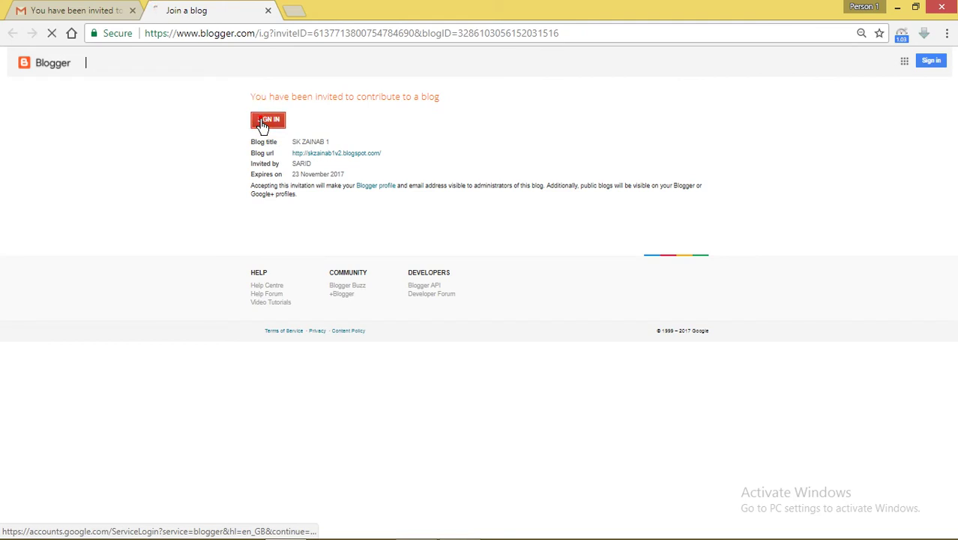
click(264, 123)
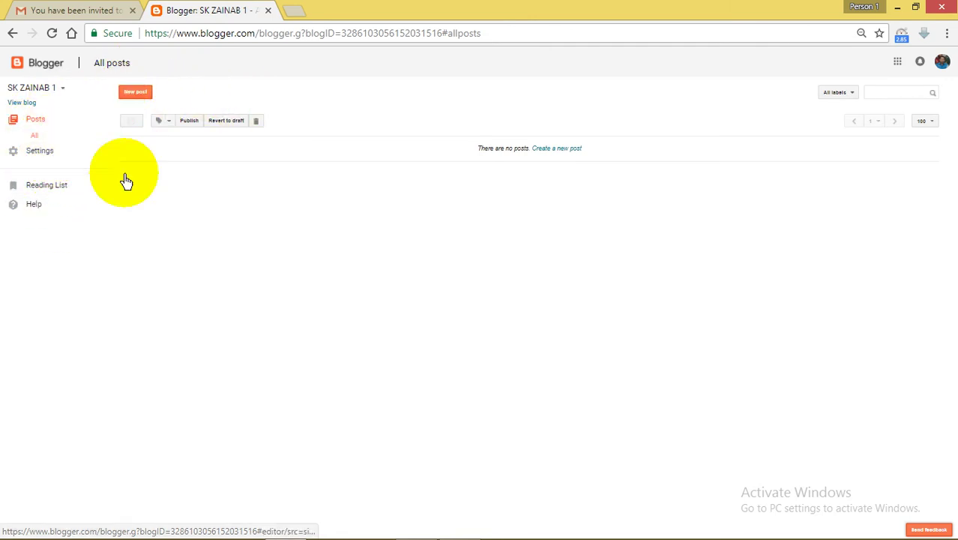
Switch back to the admin's Blogger settings window and reload it to show the new author under Permissions
mouse_move(534, 525)
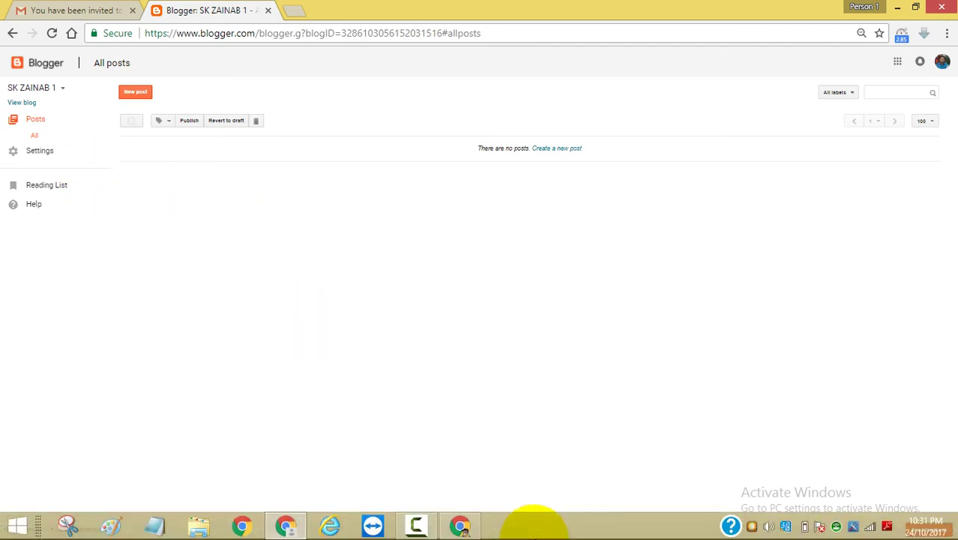
click(284, 524)
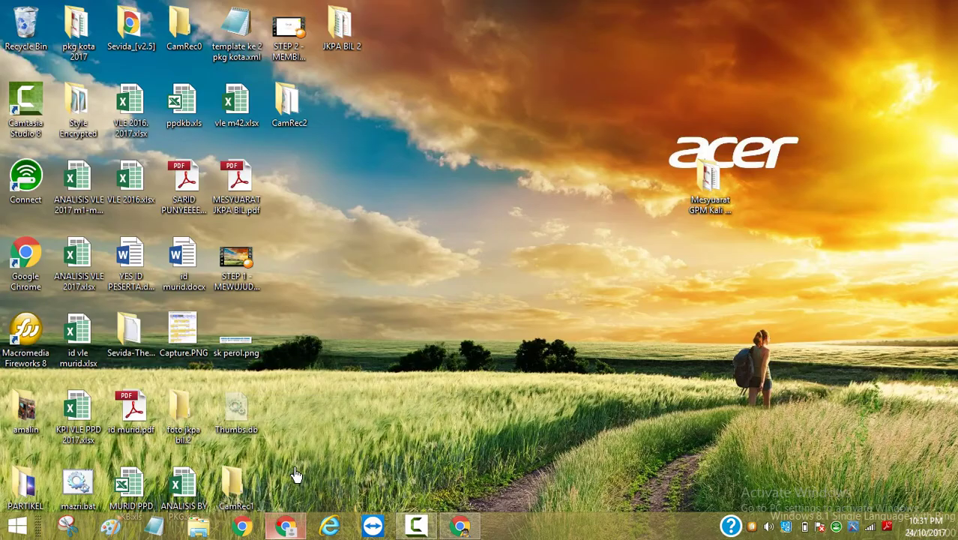
click(477, 518)
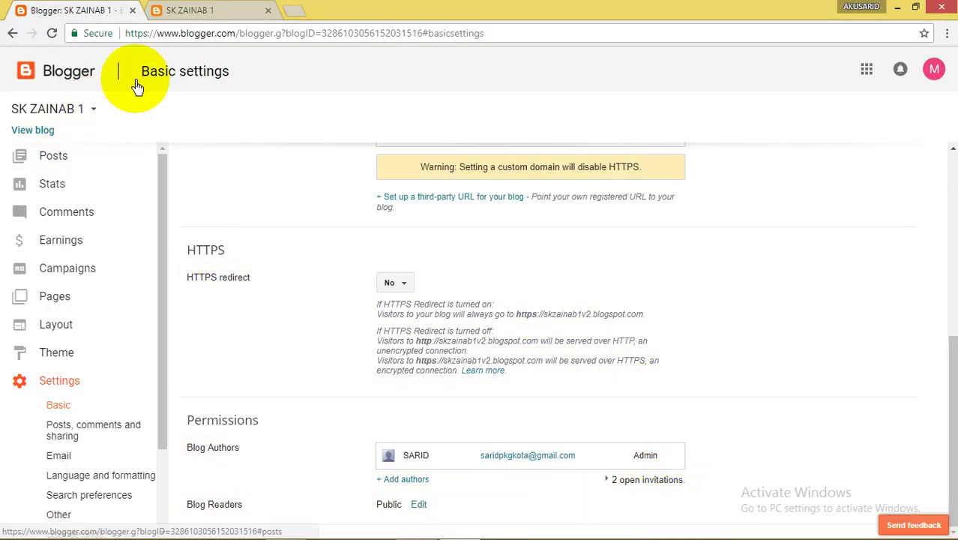
click(53, 35)
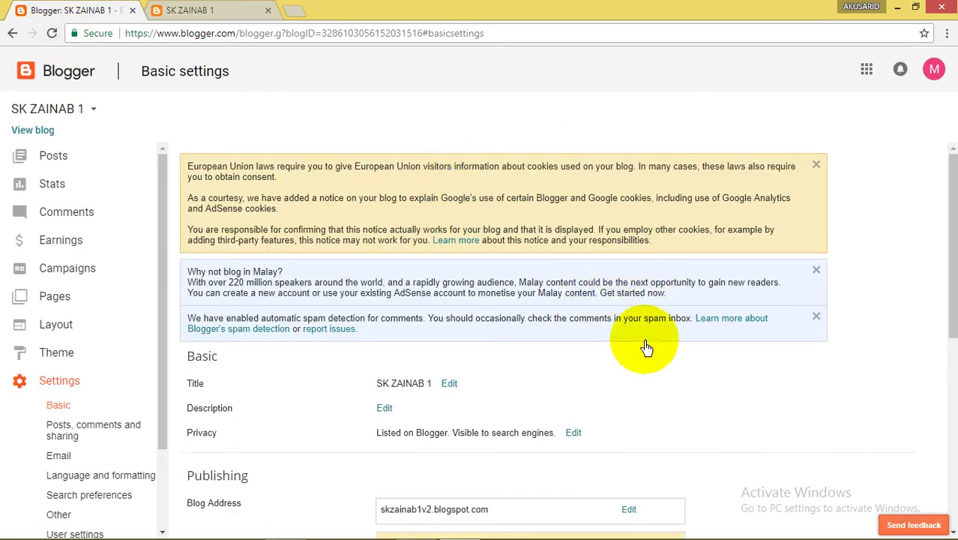
scroll(723, 446, down, 10)
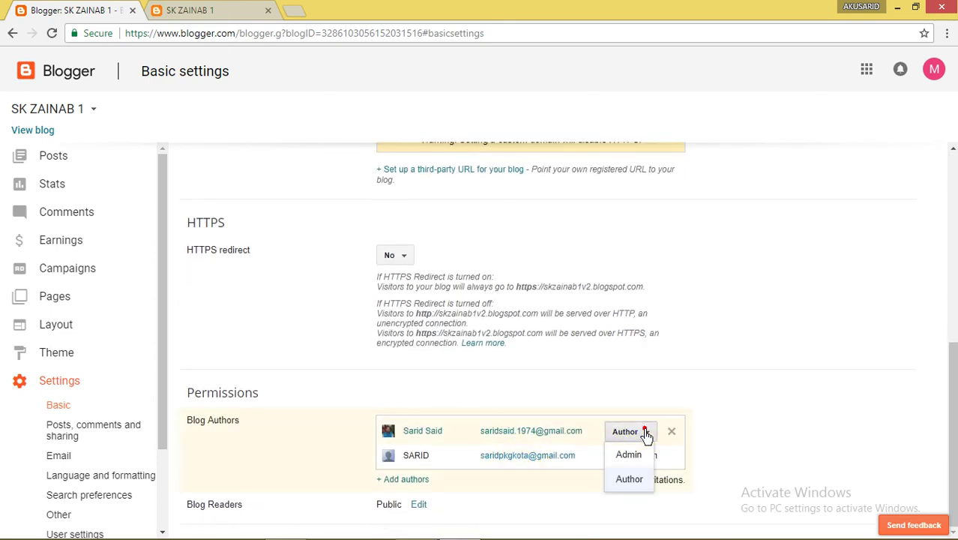
Give the newly joined author the Admin role, then bring up the second account's Blogger window
click(629, 455)
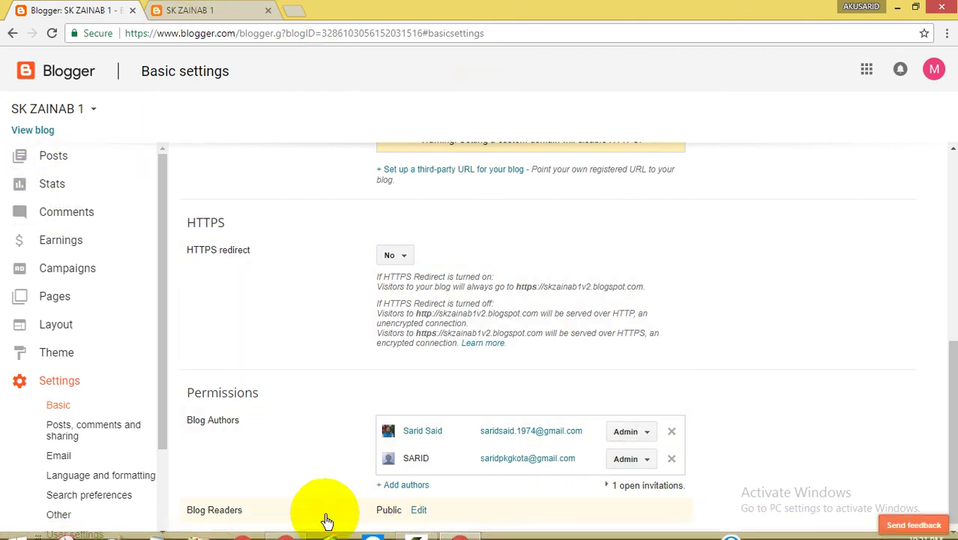
click(285, 526)
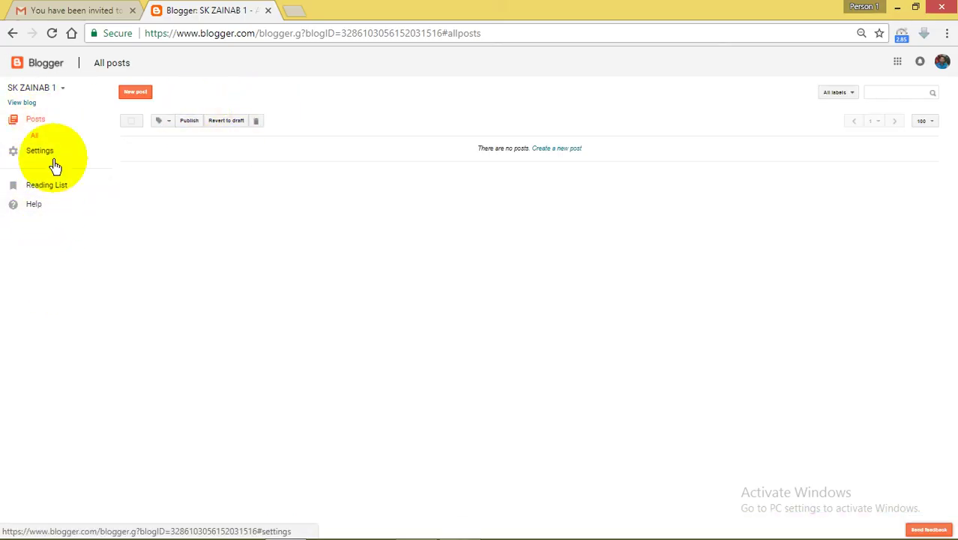
Reload the second account's All posts page so Stats, Layout and Theme appear in the menu
click(54, 35)
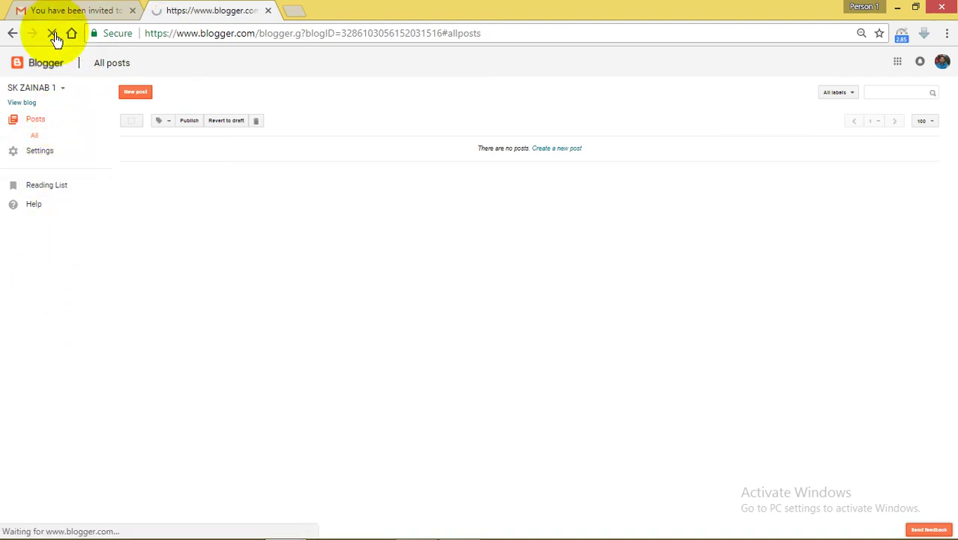